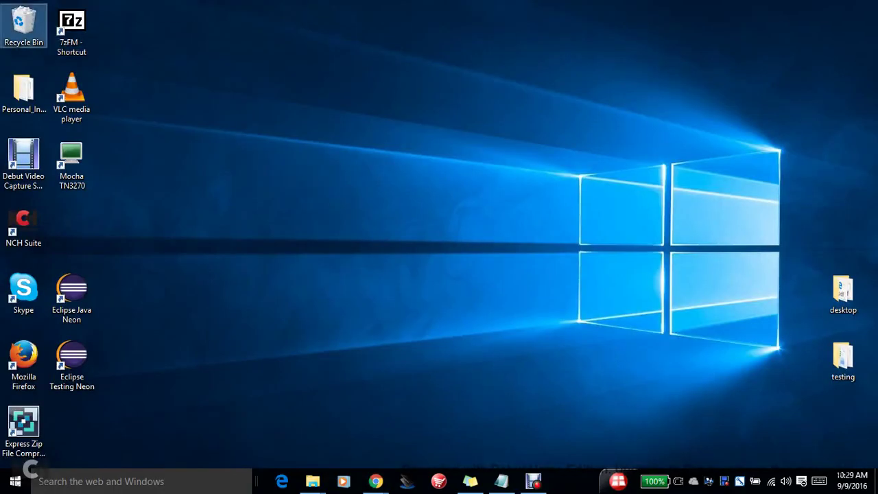
# Move the Recycle Bin icon to an empty spot in the desktop's top row and open the Recycle Bin
pyautogui.moveTo(24, 24); pyautogui.dragTo(314, 27)
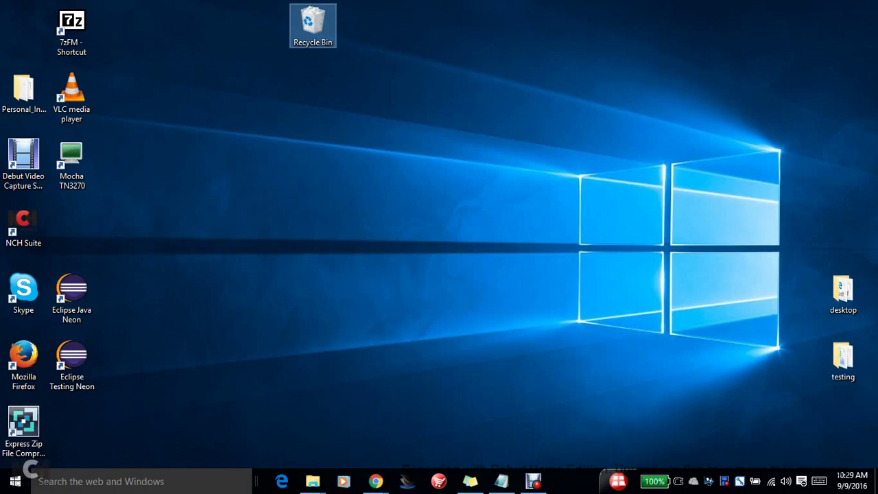
pyautogui.rightClick(327, 14)
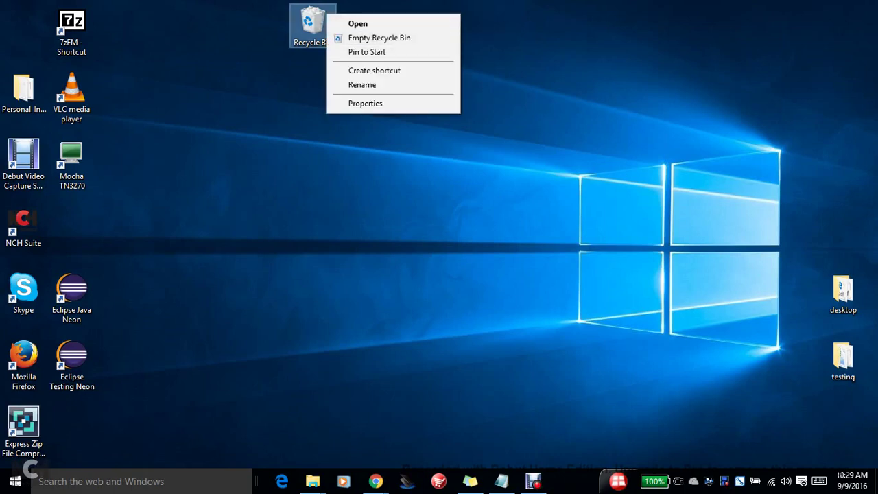
pyautogui.click(315, 31)
pyautogui.press('Return')
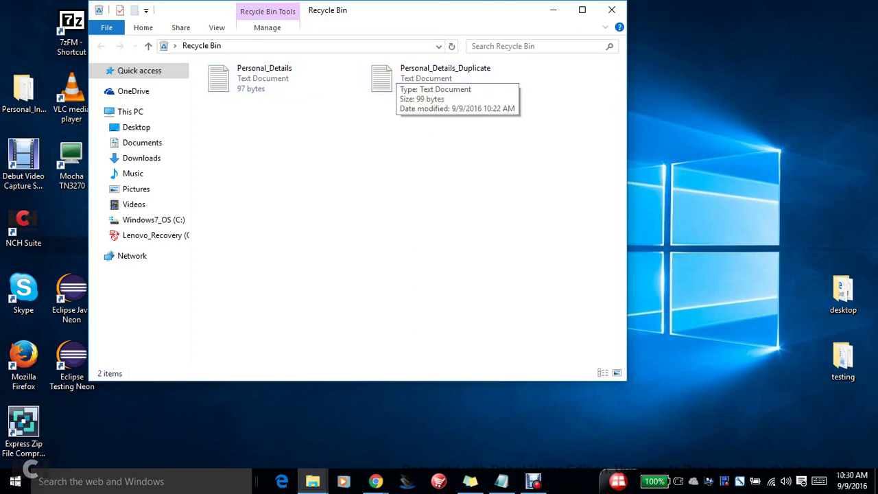
pyautogui.click(274, 79)
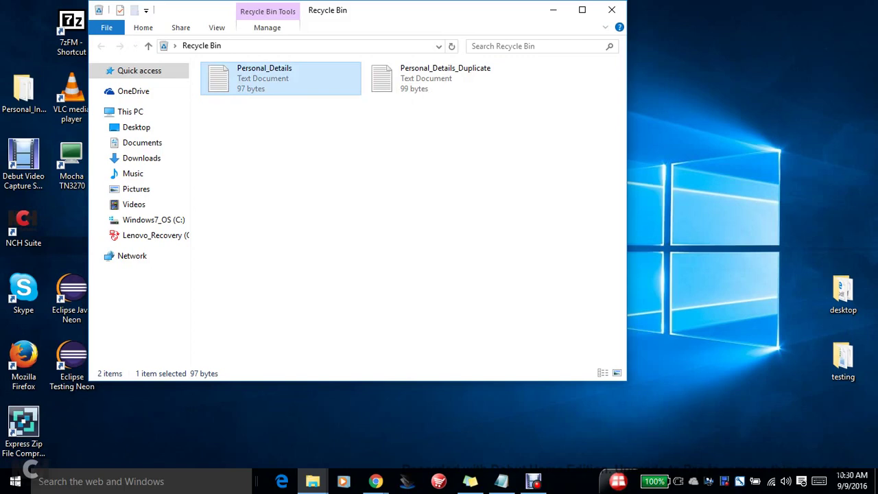
pyautogui.rightClick(275, 74)
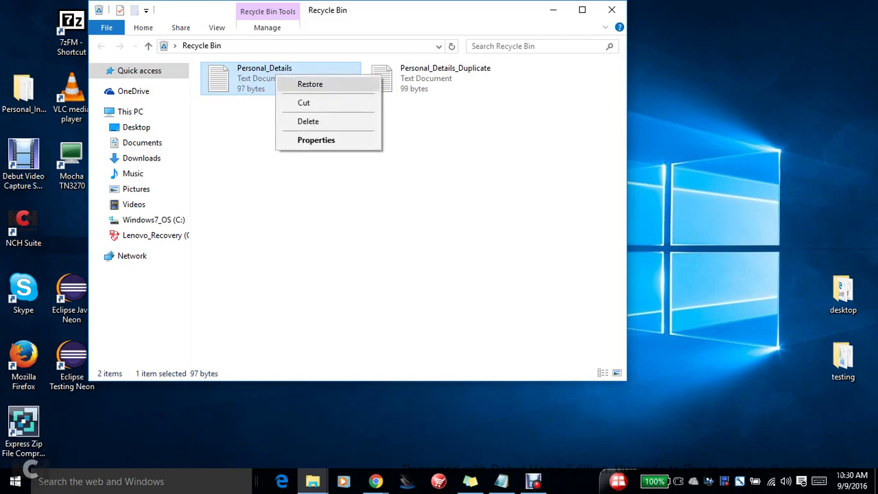
pyautogui.click(357, 220)
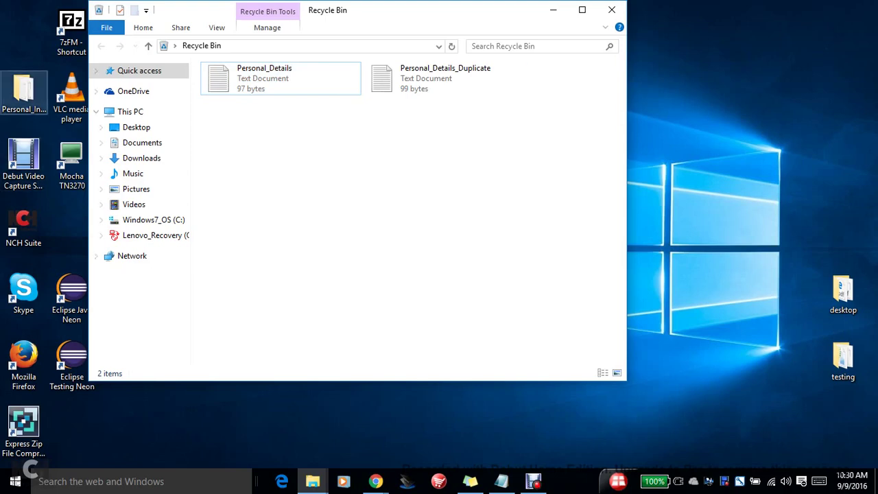
# Examine the contents of the desktop's Personal_Information folder and its subfolder A beside the Recycle Bin, and close the folder window
pyautogui.doubleClick(24, 90)
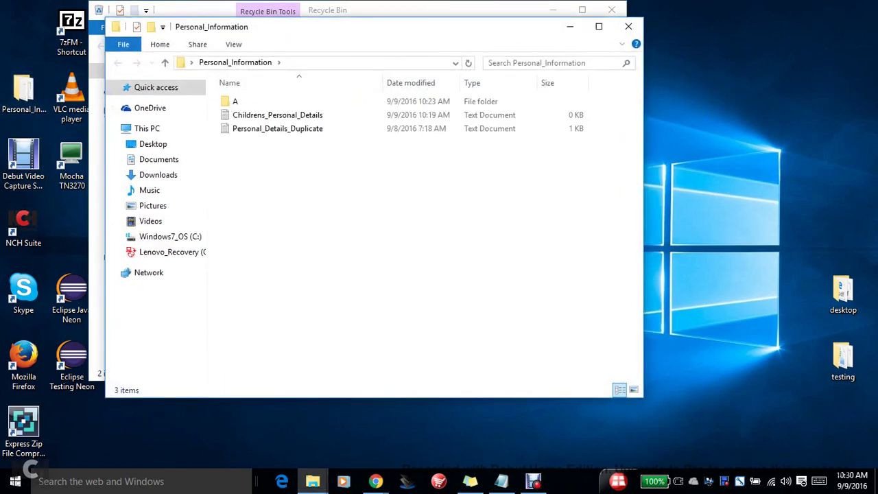
pyautogui.moveTo(371, 26); pyautogui.dragTo(464, 246)
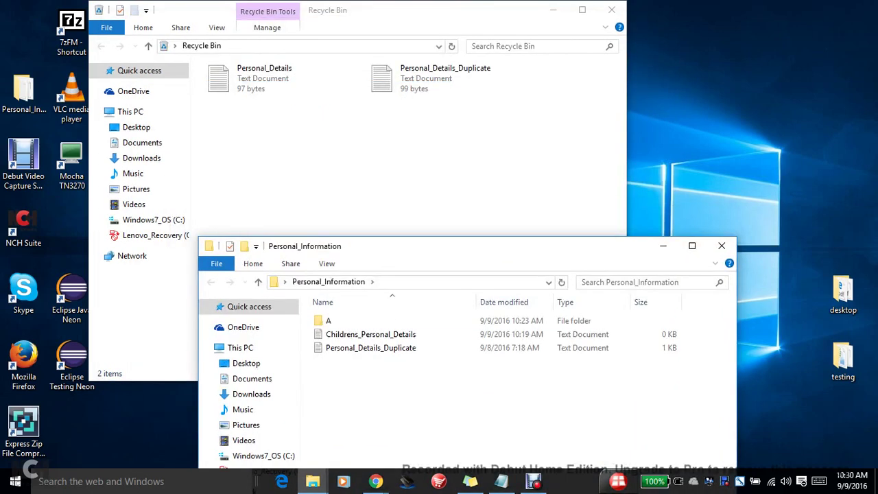
pyautogui.doubleClick(328, 320)
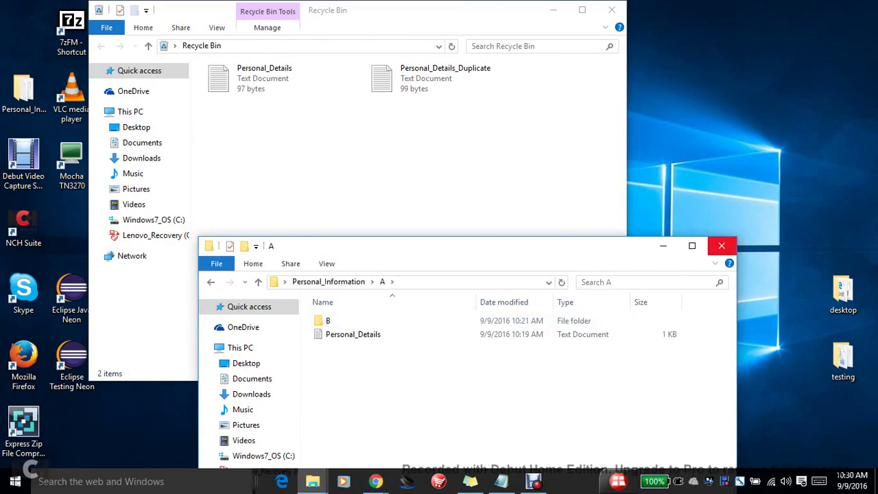
pyautogui.click(722, 246)
# Restore Personal_Details from the Recycle Bin and check for it in the desktop's PERSONAL folder
pyautogui.rightClick(313, 88)
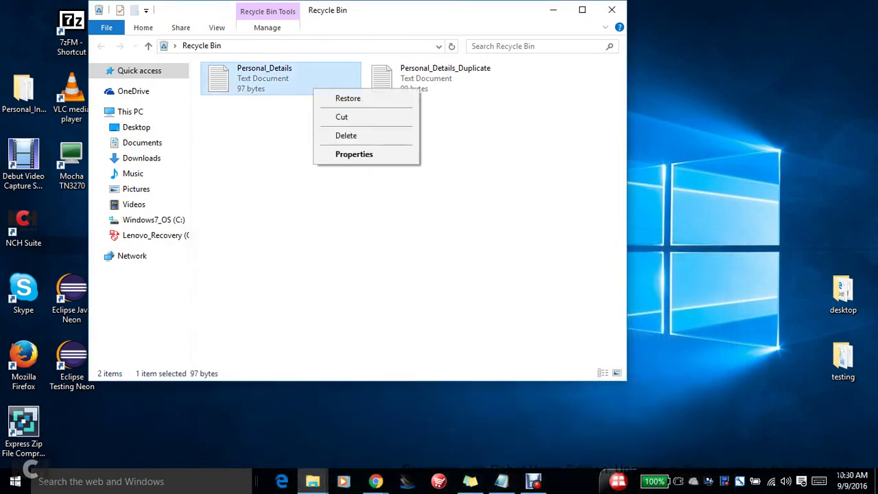
pyautogui.click(348, 98)
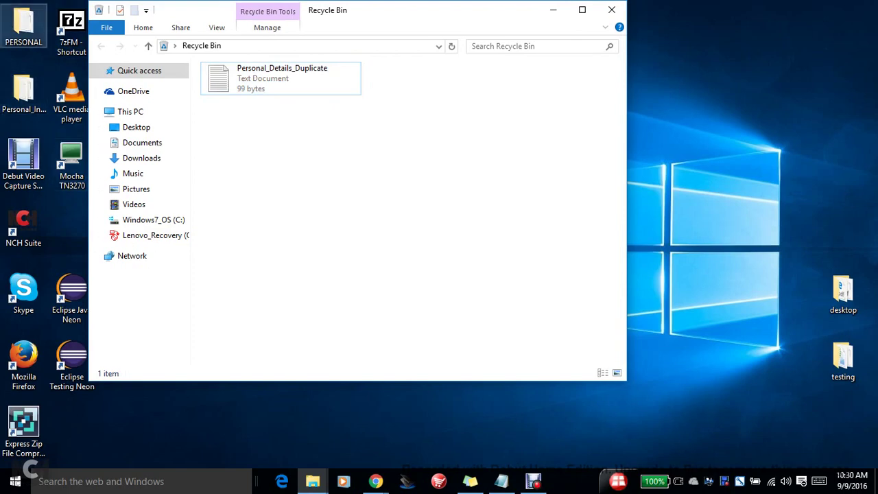
pyautogui.doubleClick(23, 27)
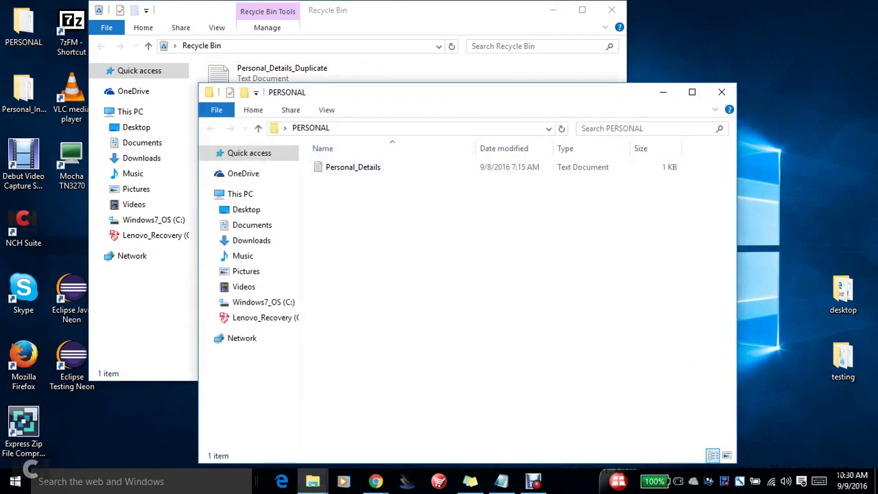
pyautogui.click(352, 167)
pyautogui.click(722, 92)
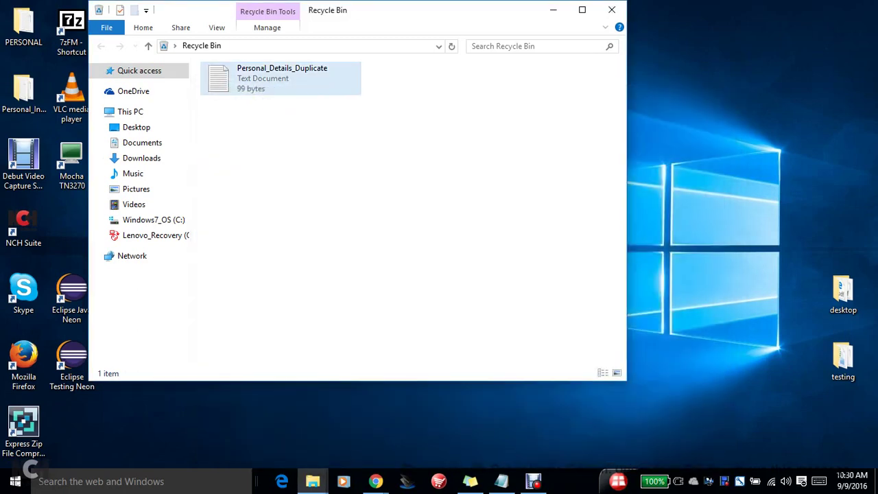
# Restore Personal_Details_Duplicate from the Recycle Bin and check for it in subfolder A of Personal_Information
pyautogui.rightClick(306, 78)
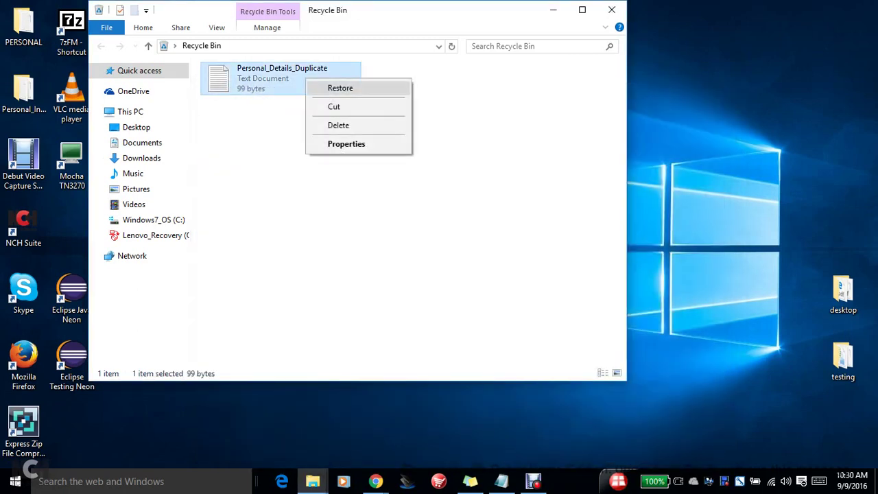
pyautogui.click(340, 87)
pyautogui.click(23, 92)
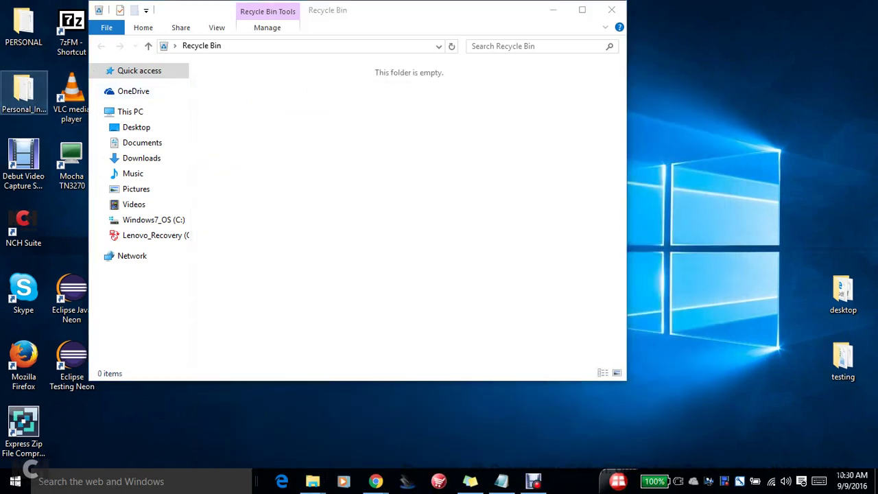
pyautogui.doubleClick(23, 93)
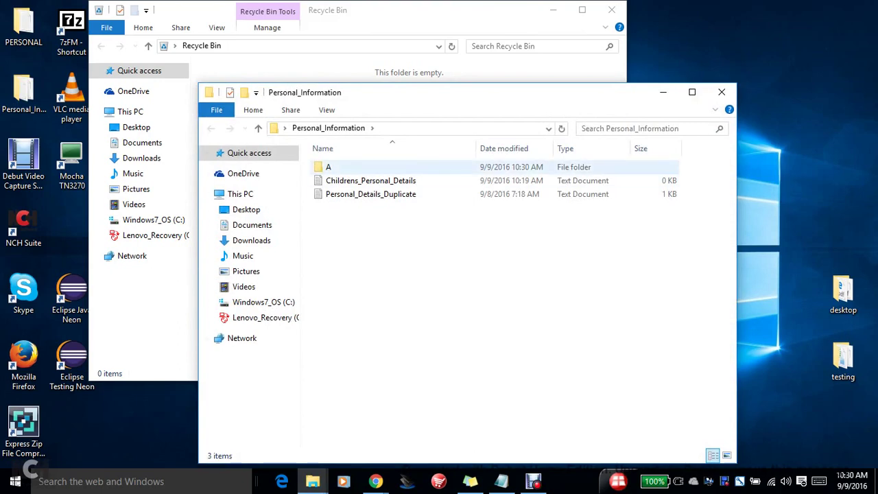
pyautogui.doubleClick(356, 167)
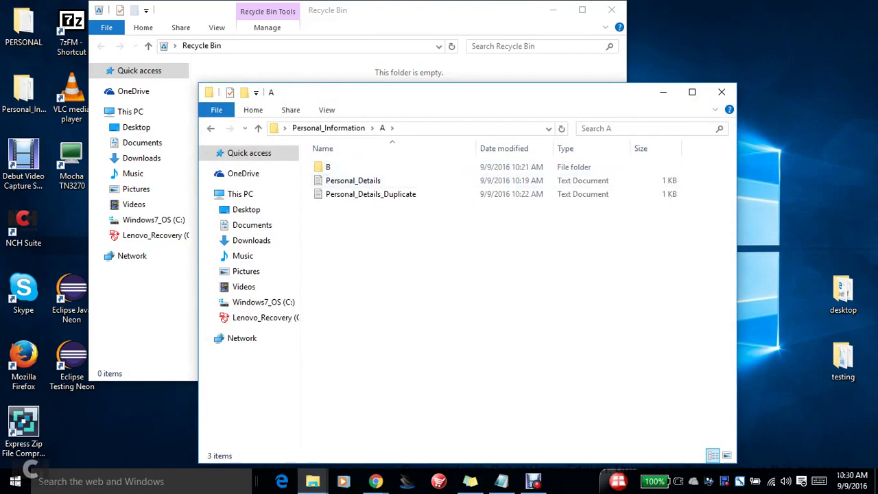
# Delete Personal_Details_Duplicate from subfolder B inside A, and move the folder window clear of the Recycle Bin contents
pyautogui.doubleClick(357, 167)
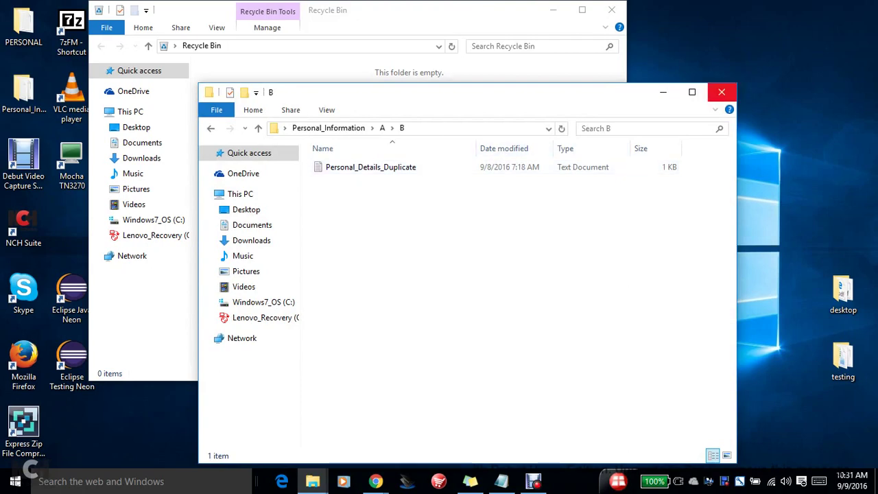
pyautogui.click(363, 166)
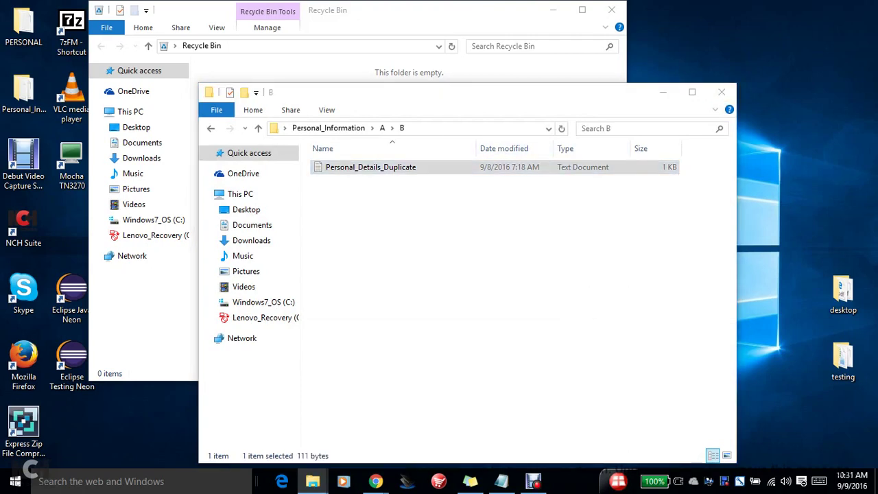
pyautogui.press('Delete')
pyautogui.press('Return')
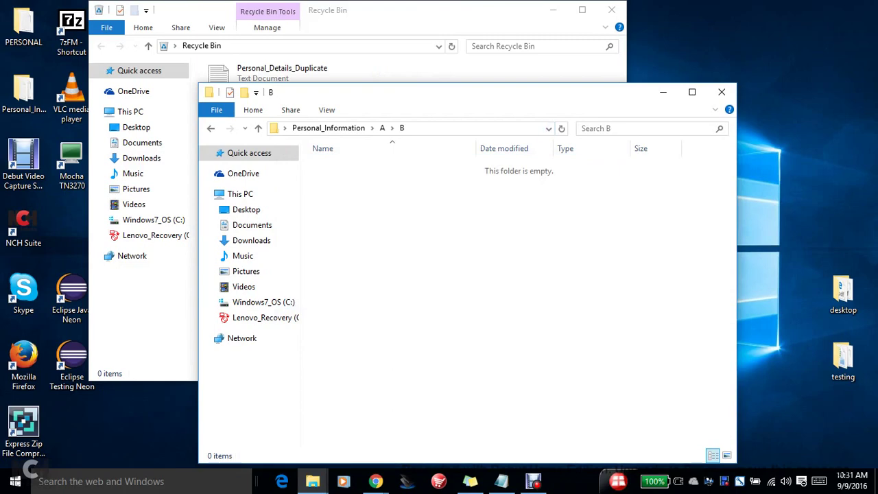
pyautogui.moveTo(425, 92); pyautogui.dragTo(547, 163)
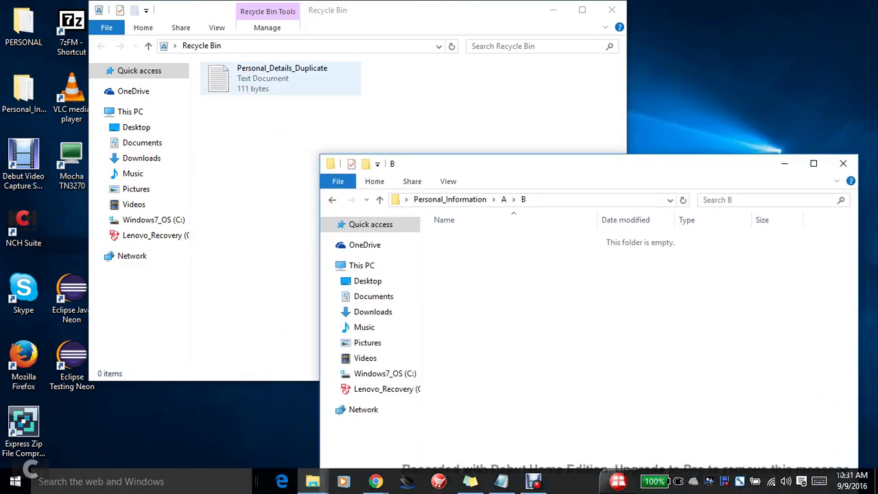
# Restore Personal_Details_Duplicate to folder B from the Recycle Bin, and close both the folder and Recycle Bin windows
pyautogui.click(292, 85)
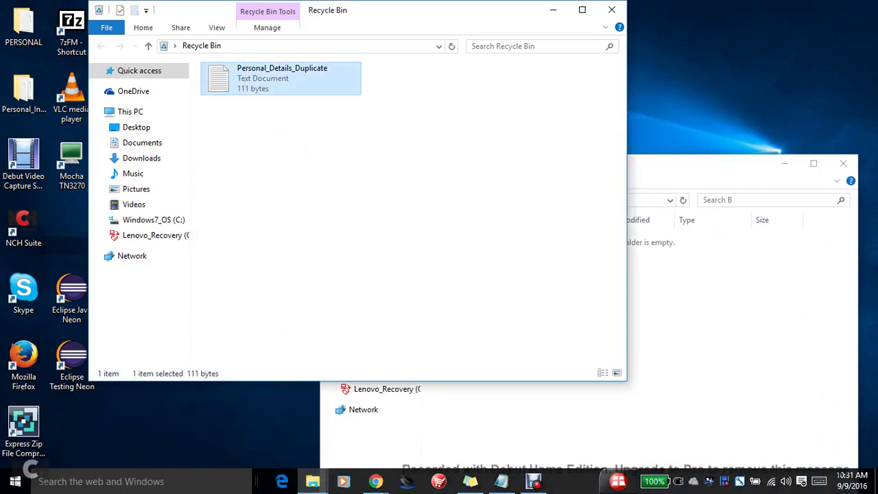
pyautogui.rightClick(293, 84)
pyautogui.click(327, 93)
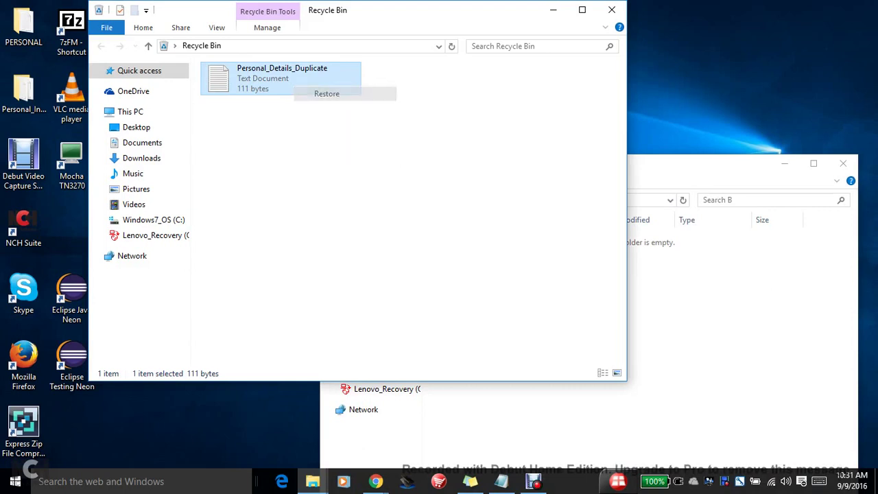
pyautogui.click(679, 308)
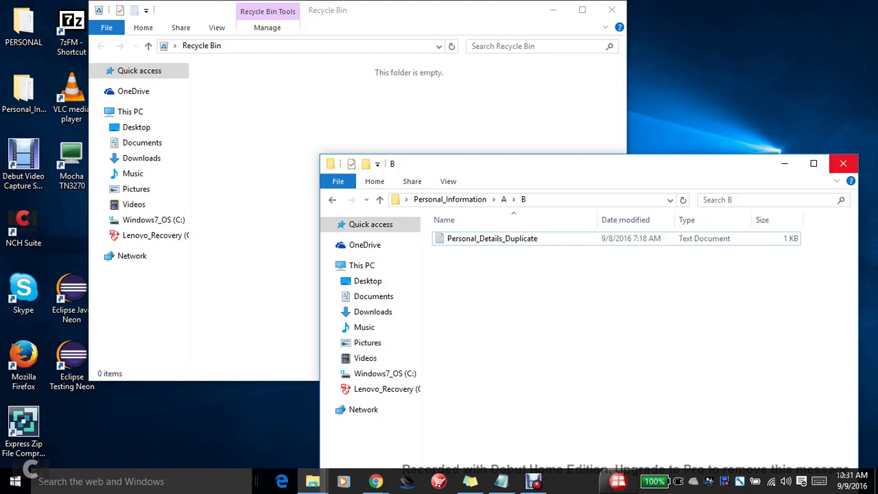
pyautogui.click(843, 163)
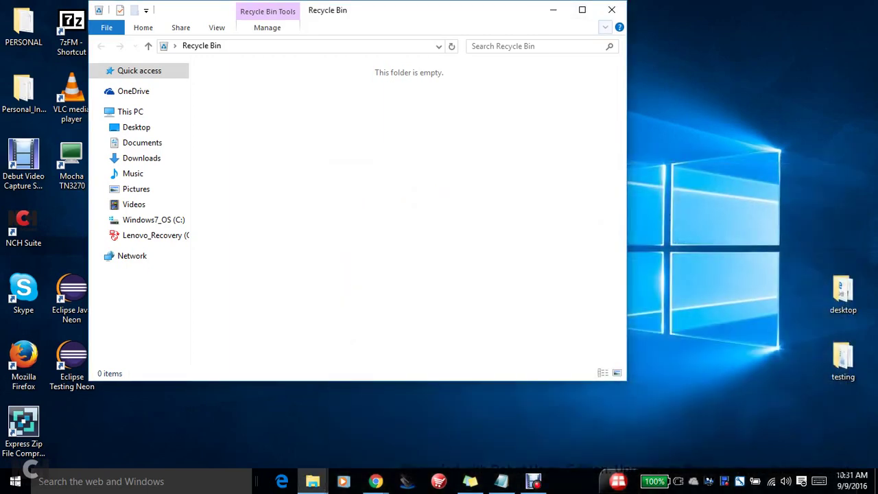
pyautogui.click(611, 10)
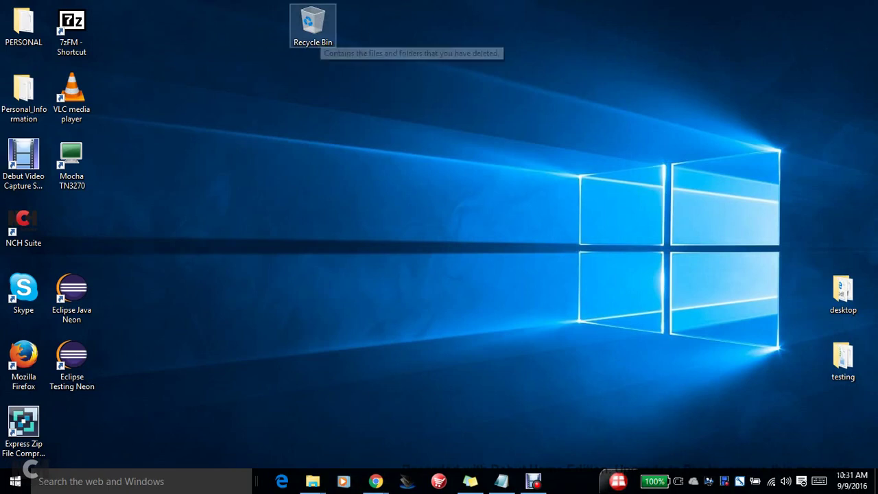
# Delete the PERSONAL folder from the desktop
pyautogui.rightClick(319, 36)
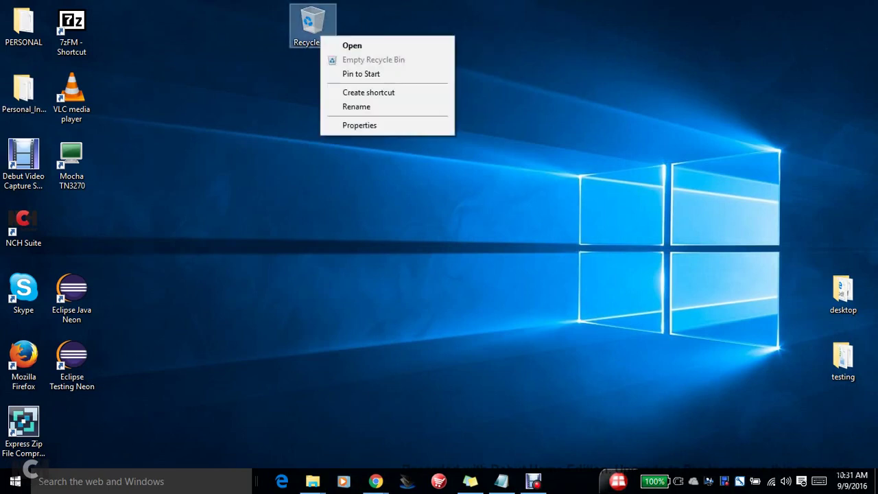
pyautogui.click(253, 103)
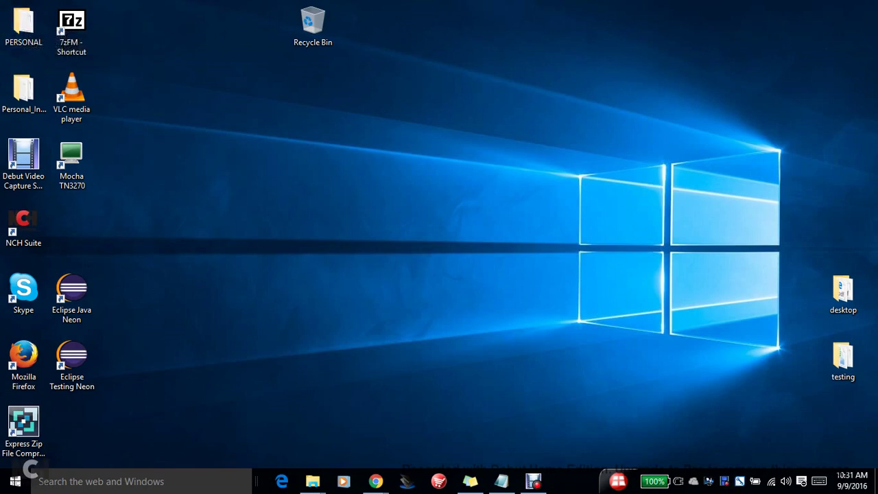
pyautogui.press('Delete')
pyautogui.press('Return')
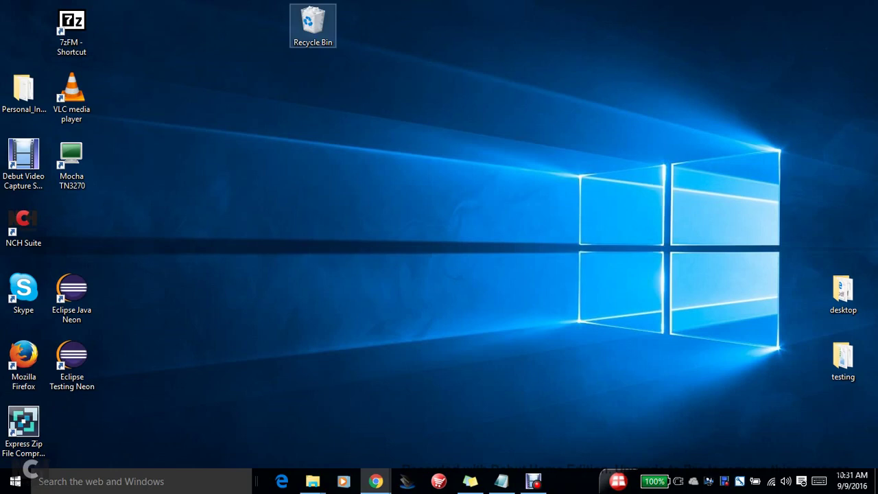
# Empty the Recycle Bin, permanently deleting the PERSONAL folder
pyautogui.rightClick(318, 29)
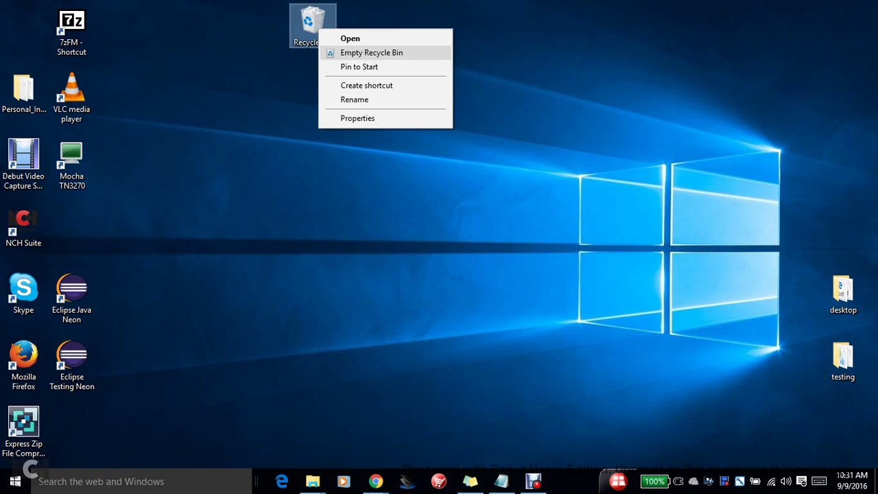
pyautogui.click(371, 53)
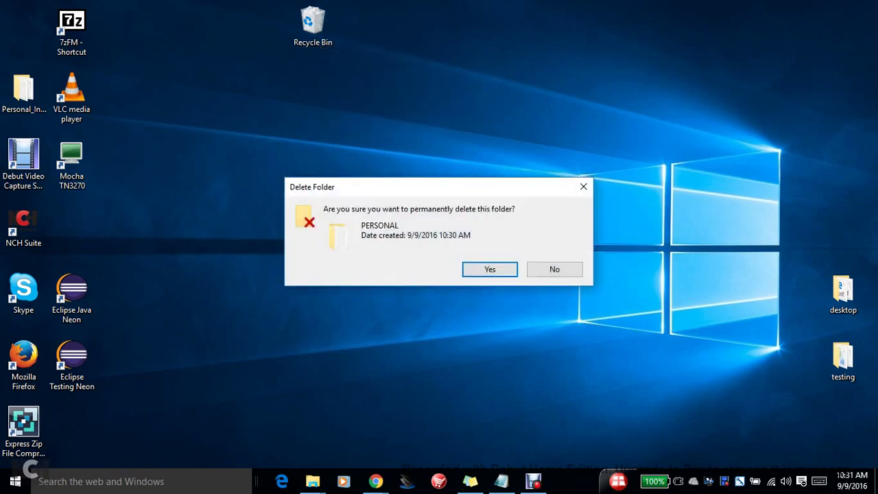
pyautogui.press('Return')
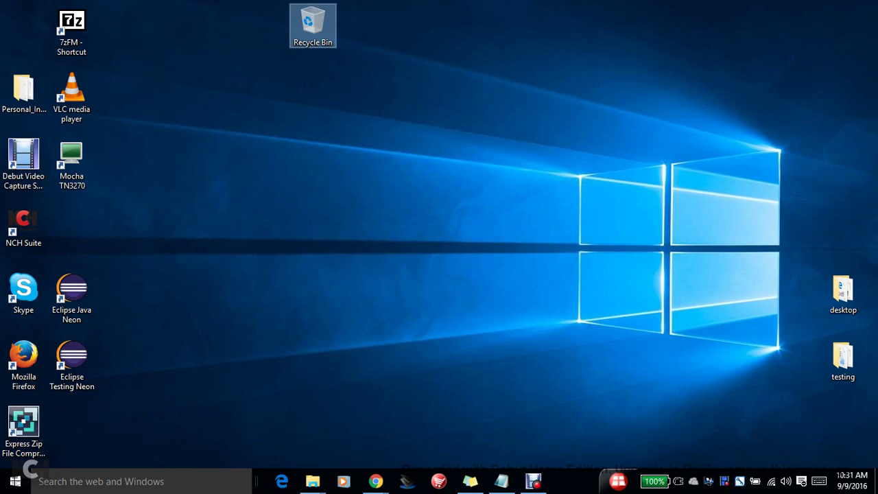
# Check the contents of the Recycle Bin, close it, and reposition its icon in the desktop's top row
pyautogui.moveTo(313, 25); pyautogui.dragTo(265, 159)
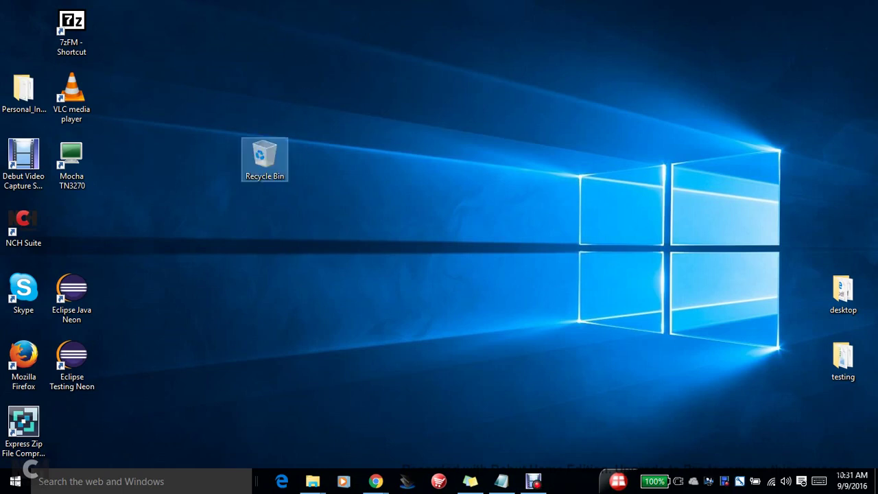
pyautogui.doubleClick(265, 160)
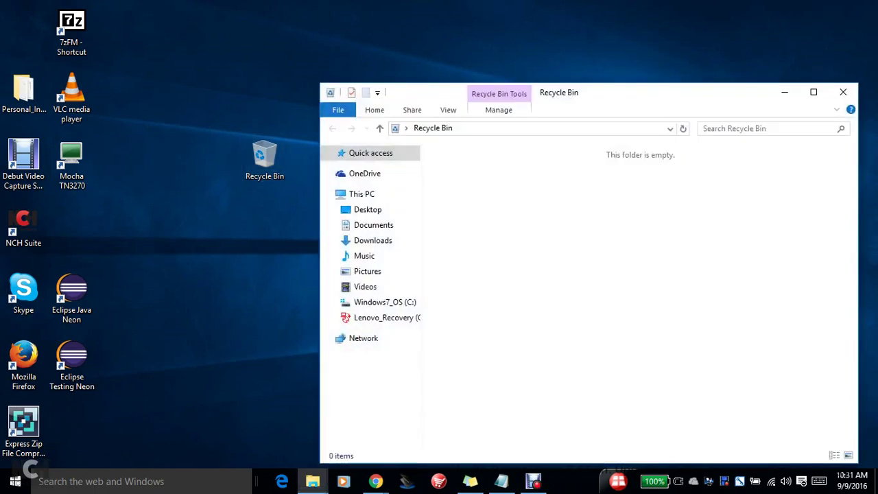
pyautogui.click(843, 92)
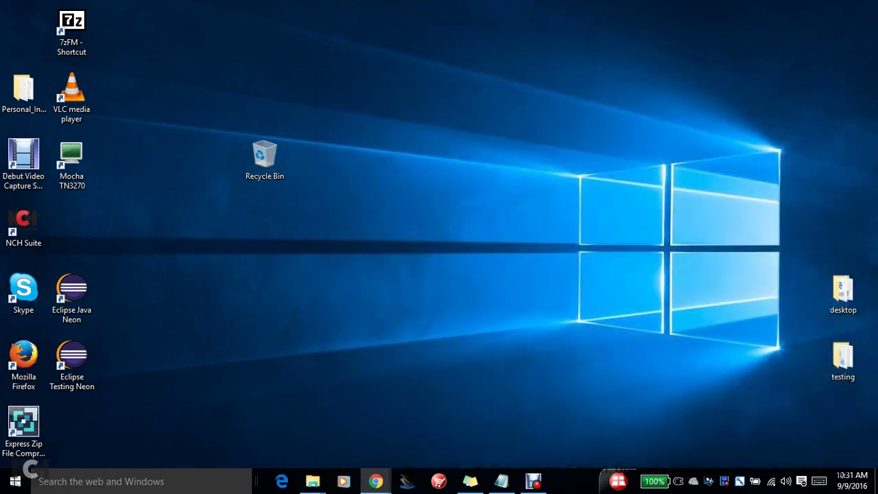
pyautogui.moveTo(265, 156); pyautogui.dragTo(216, 24)
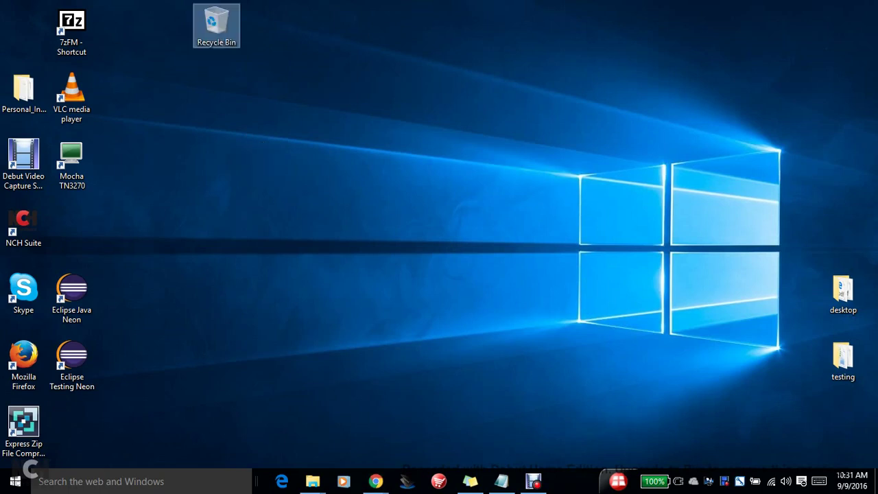
pyautogui.click(295, 141)
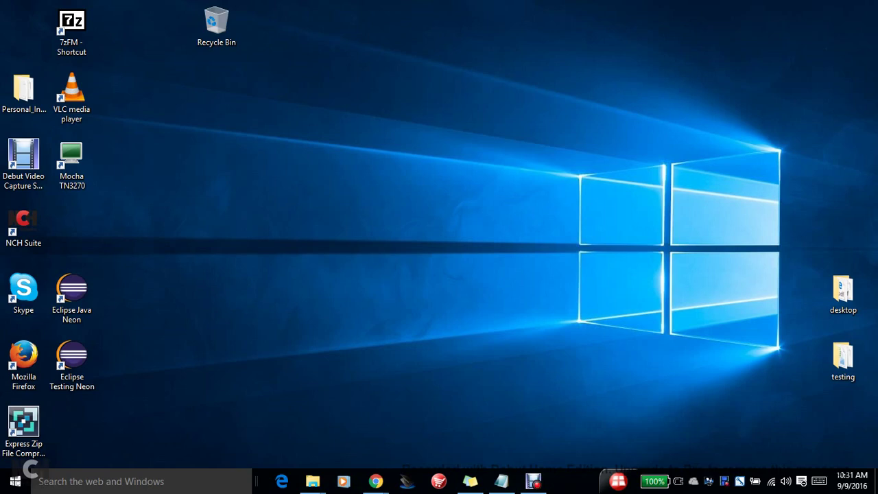
# Switch to the slide show in Chrome and reveal the next bullet on the "Recycle Bin: Part 25" slide
pyautogui.moveTo(375, 481)
pyautogui.click(450, 424)
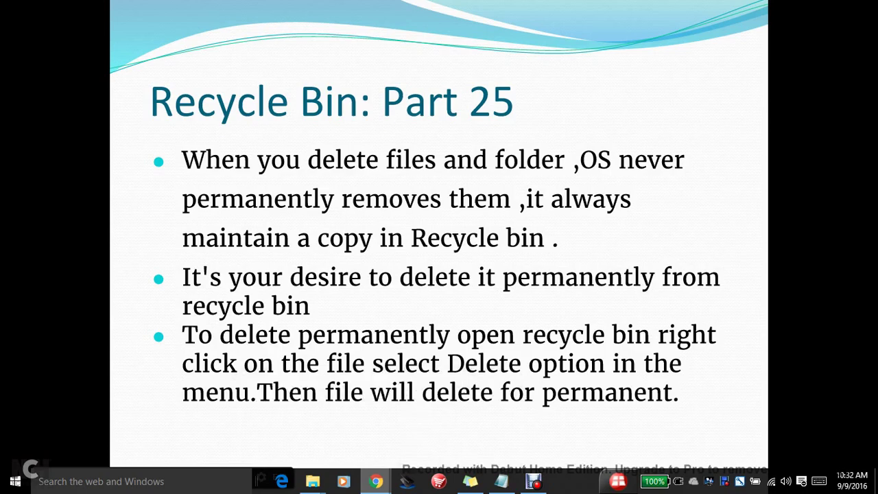
pyautogui.press('Right')
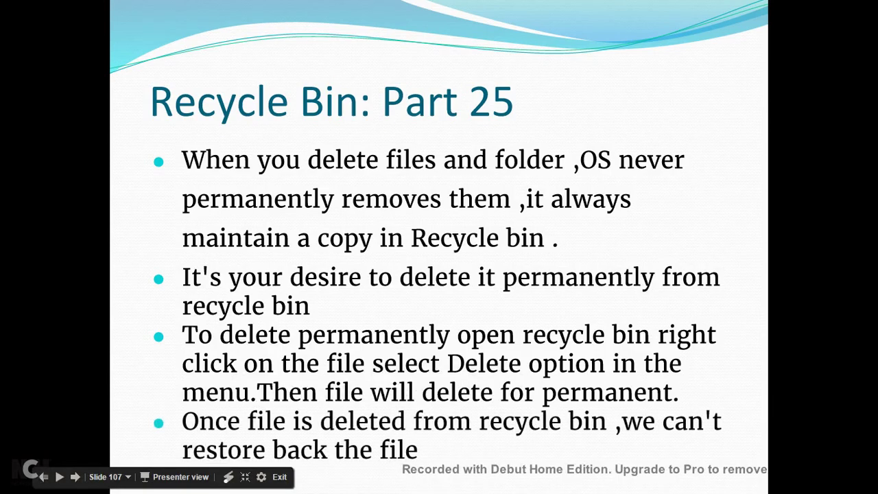